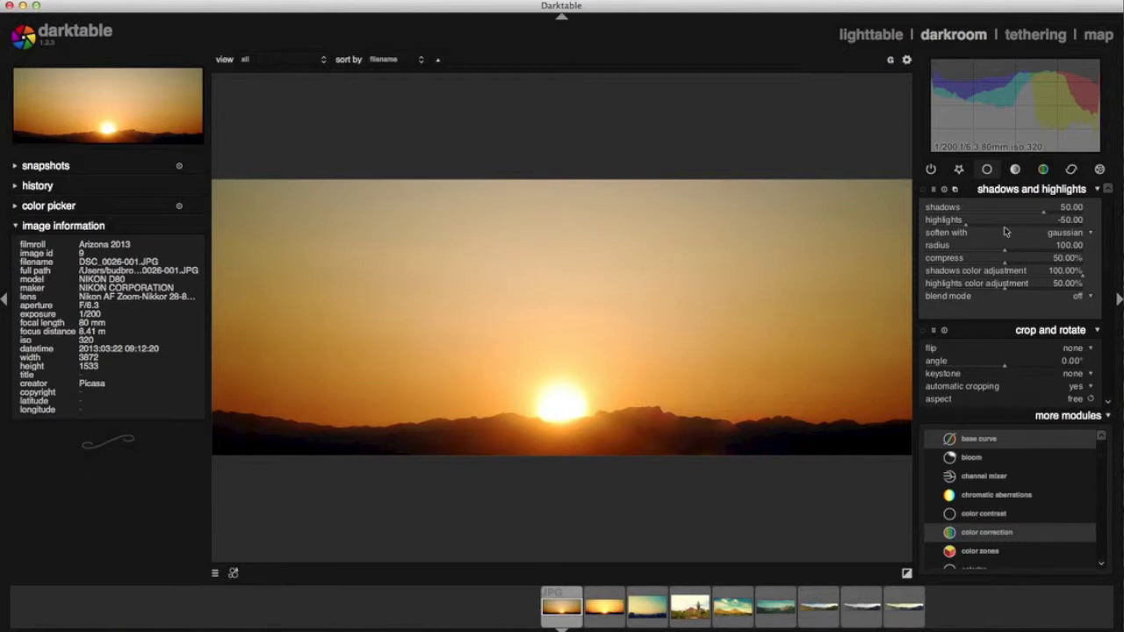
Step: Return to the collection and reopen the sunset photo in the darkroom
{"action": "left_click", "coordinate": [901, 35]}
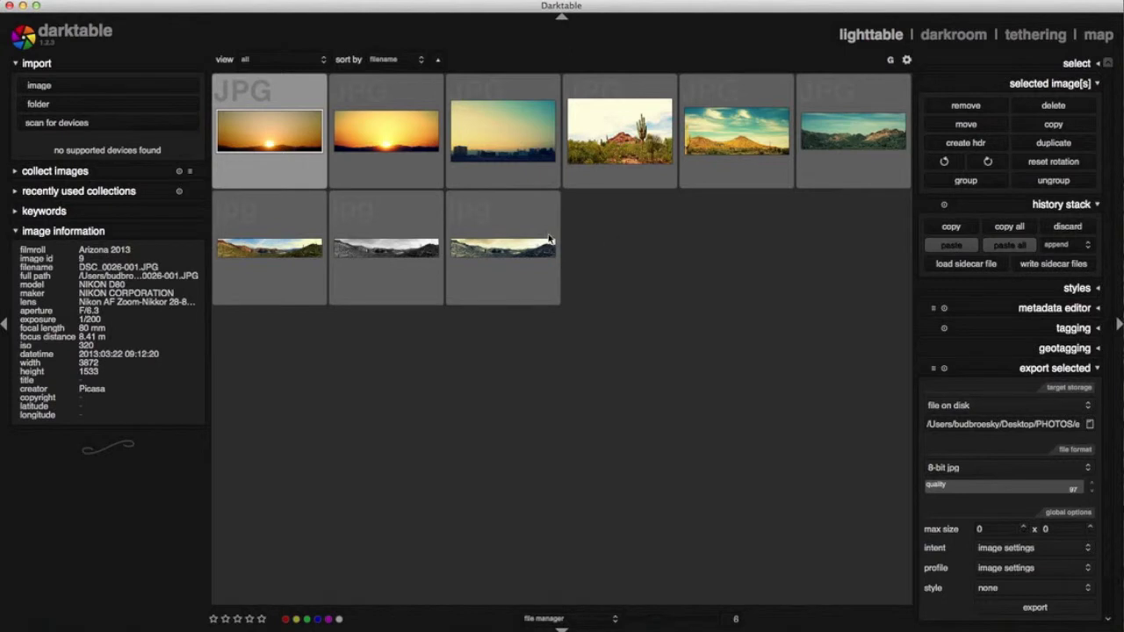
{"action": "mouse_move", "coordinate": [853, 131]}
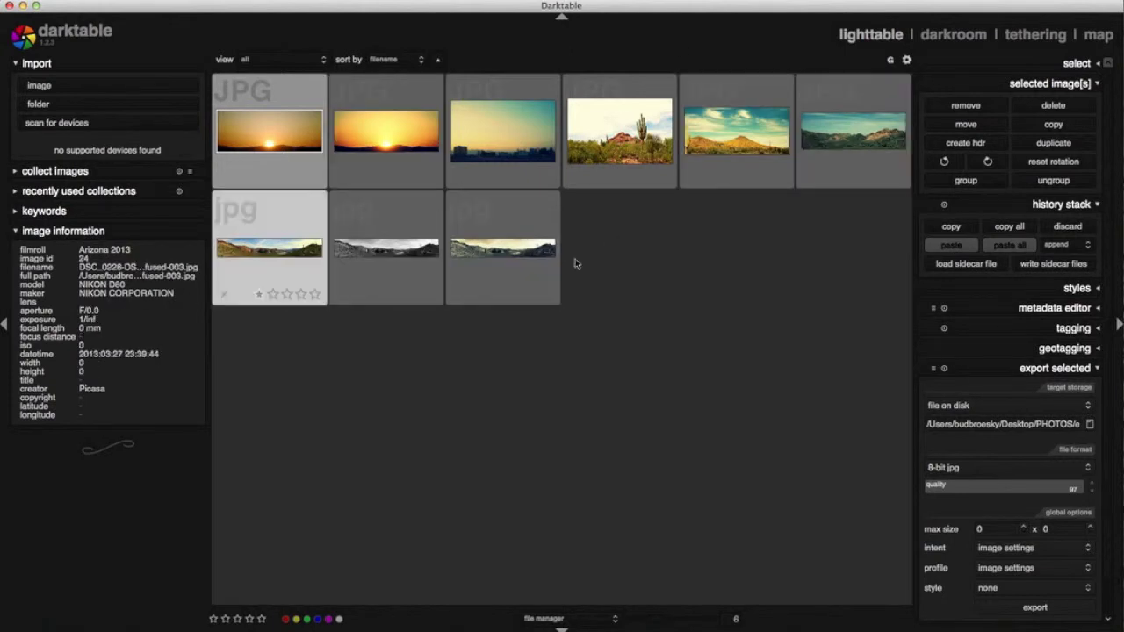
{"action": "left_click", "coordinate": [290, 151]}
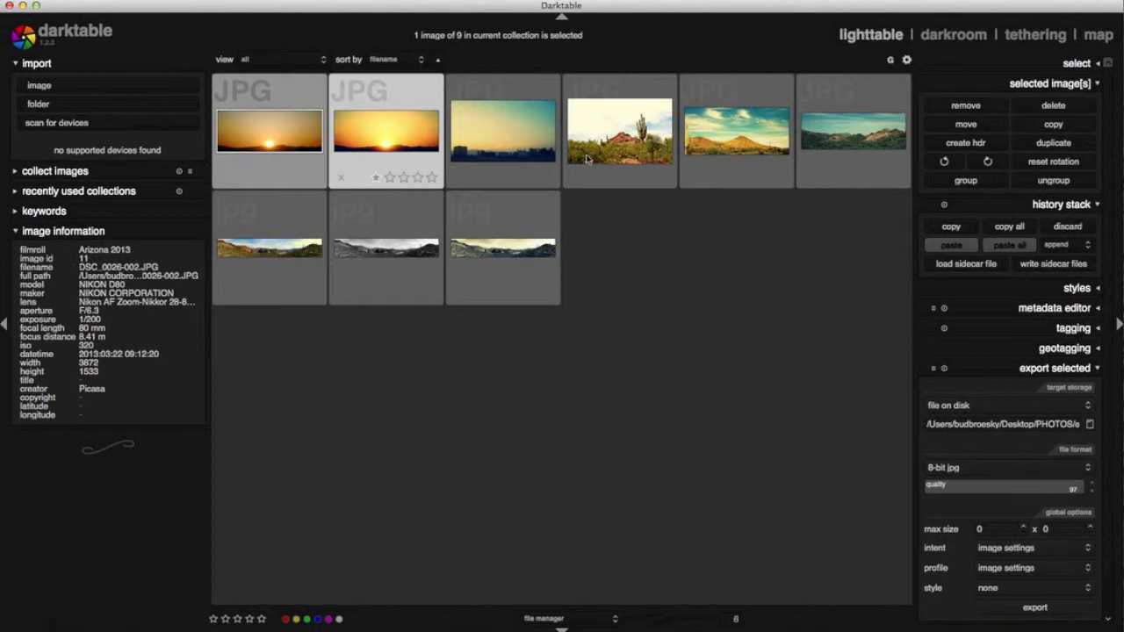
{"action": "left_click", "coordinate": [945, 40]}
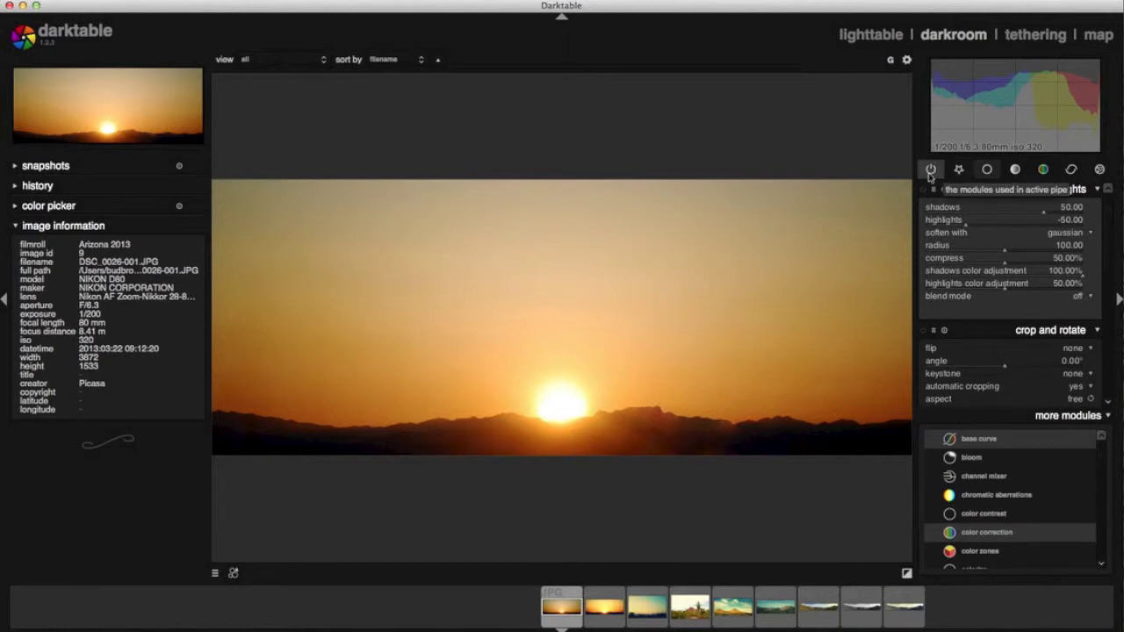
Step: Lower shadows and highlights' highlights slider to -58 from the tone group
{"action": "left_click", "coordinate": [959, 170]}
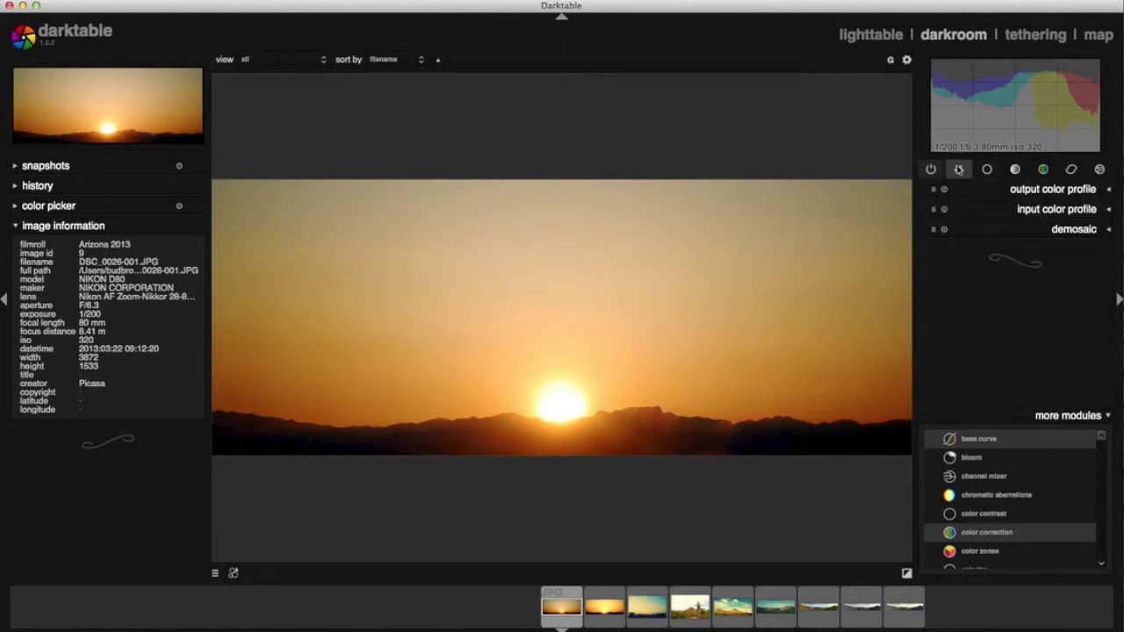
{"action": "left_click", "coordinate": [1107, 190]}
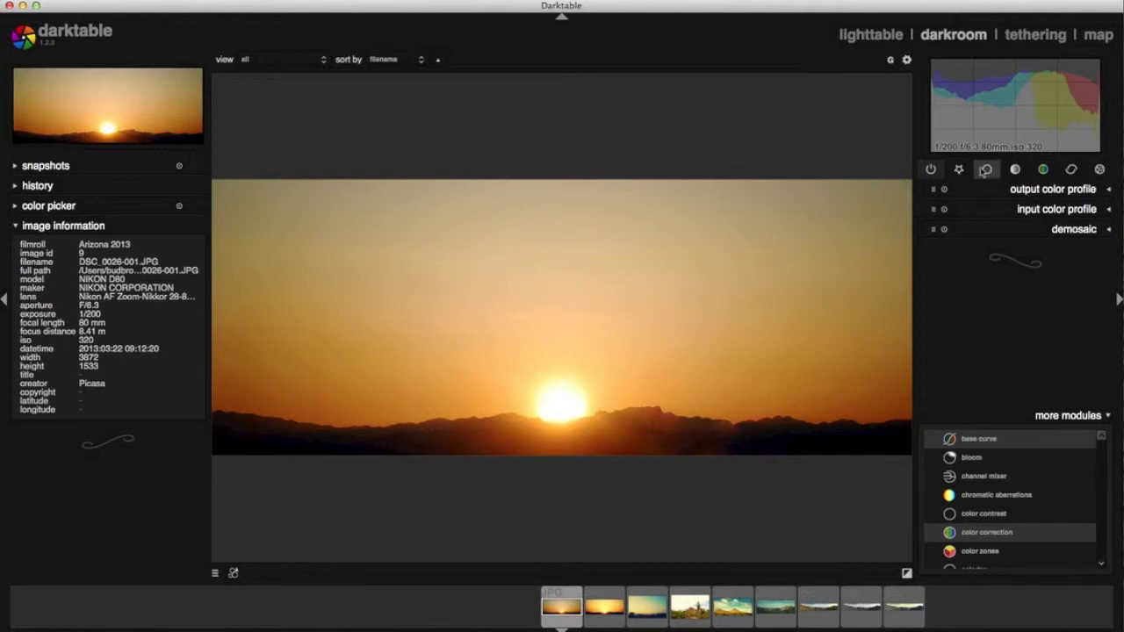
{"action": "left_click", "coordinate": [1017, 170]}
{"action": "scroll", "coordinate": [1033, 220], "scroll_direction": "down", "scroll_amount": 4}
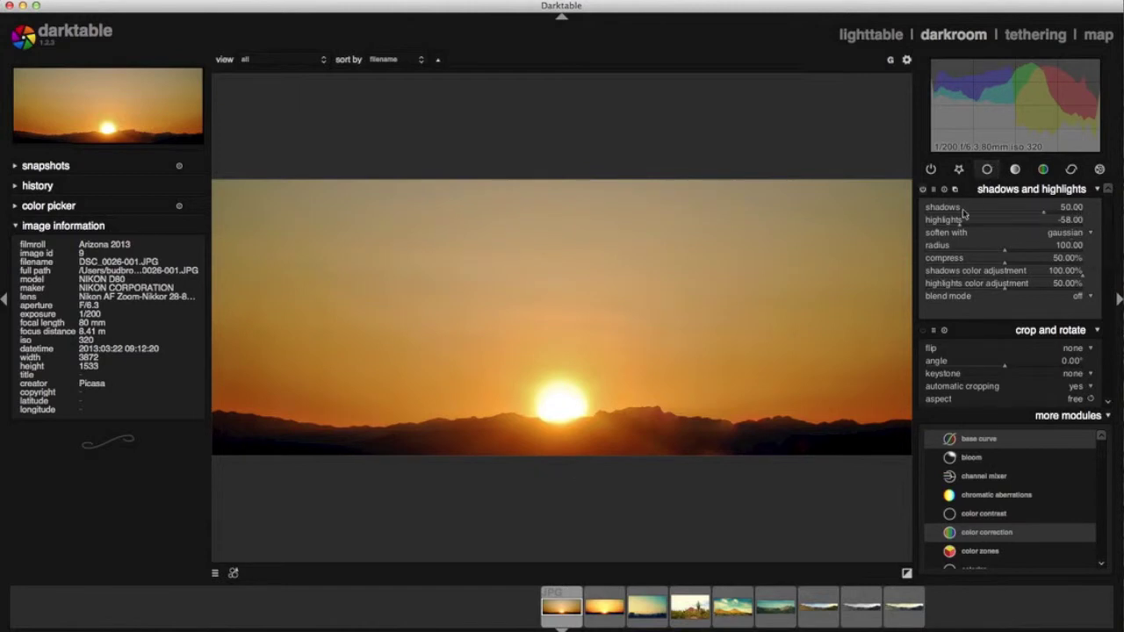
Step: Lower the shadows amount in shadows and highlights
{"action": "left_click", "coordinate": [1047, 214]}
{"action": "left_click", "coordinate": [1053, 216]}
{"action": "left_click_drag", "start_coordinate": [1052, 215], "coordinate": [995, 212]}
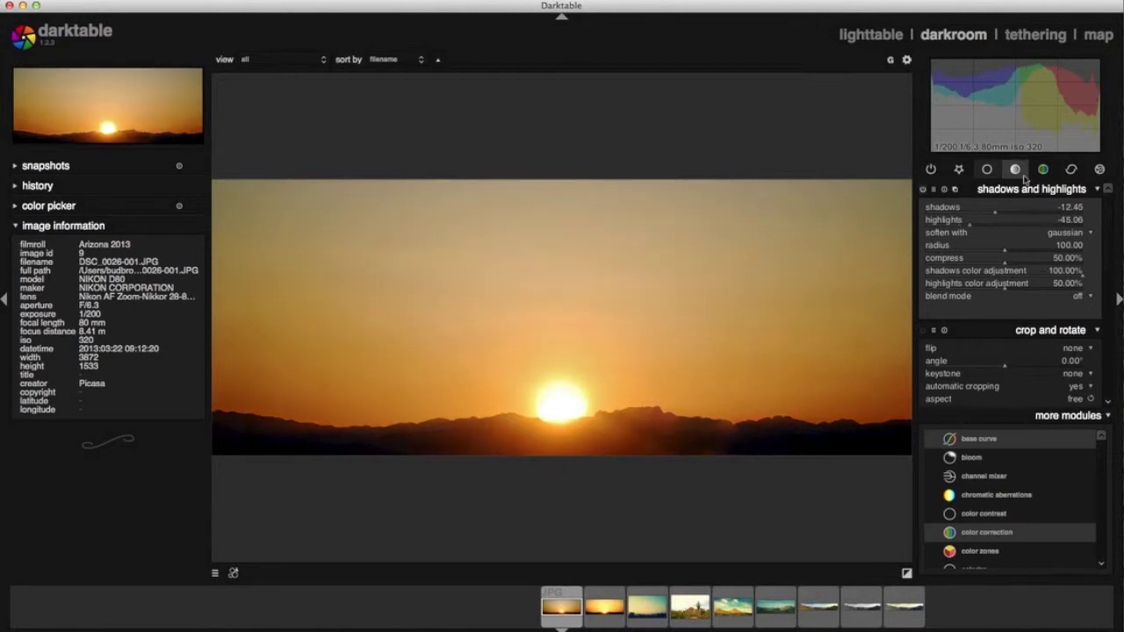
Step: Raise local contrast detail to 28 in the tone modules
{"action": "left_click", "coordinate": [1015, 169]}
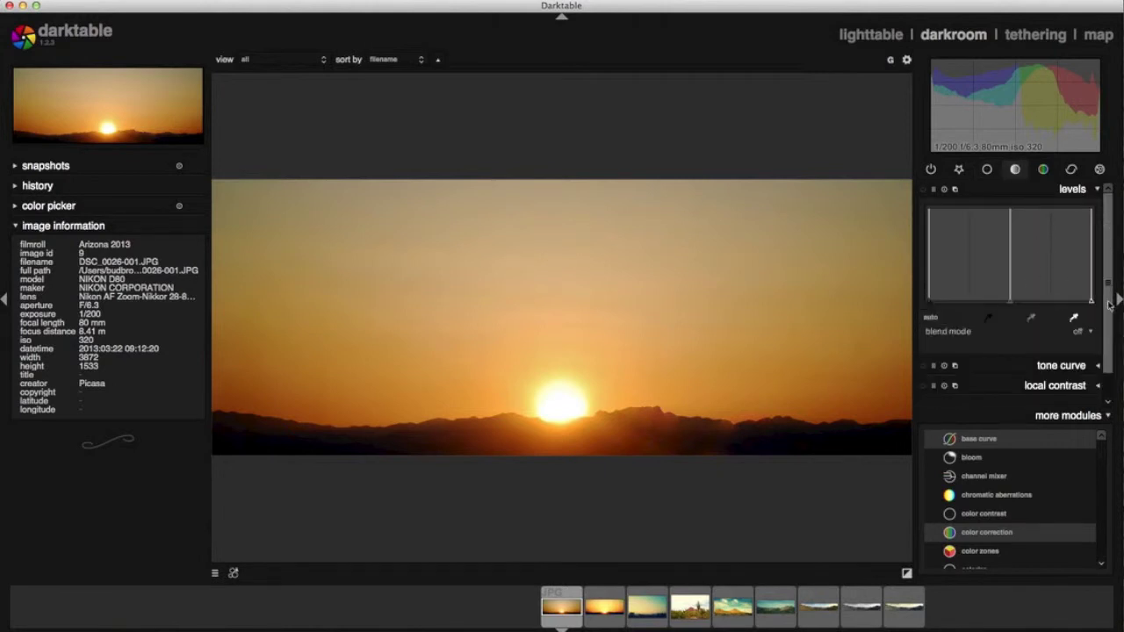
{"action": "scroll", "coordinate": [1111, 374], "scroll_direction": "down", "scroll_amount": 2}
{"action": "left_click", "coordinate": [1105, 338]}
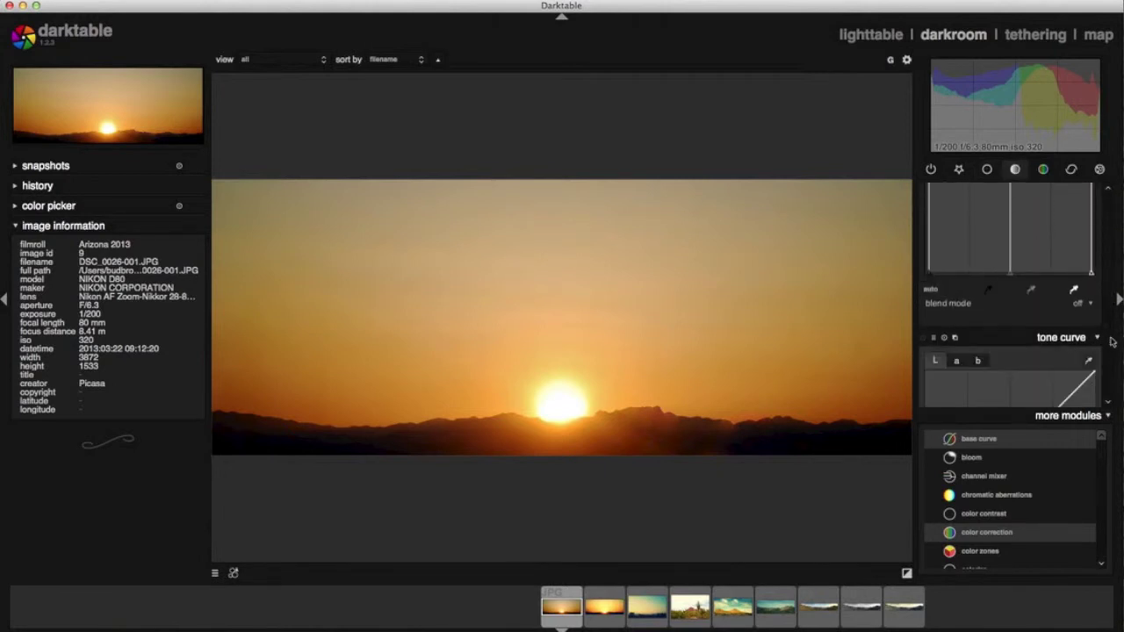
{"action": "scroll", "coordinate": [1111, 341], "scroll_direction": "down", "scroll_amount": 5}
{"action": "scroll", "coordinate": [1085, 224], "scroll_direction": "up", "scroll_amount": 6}
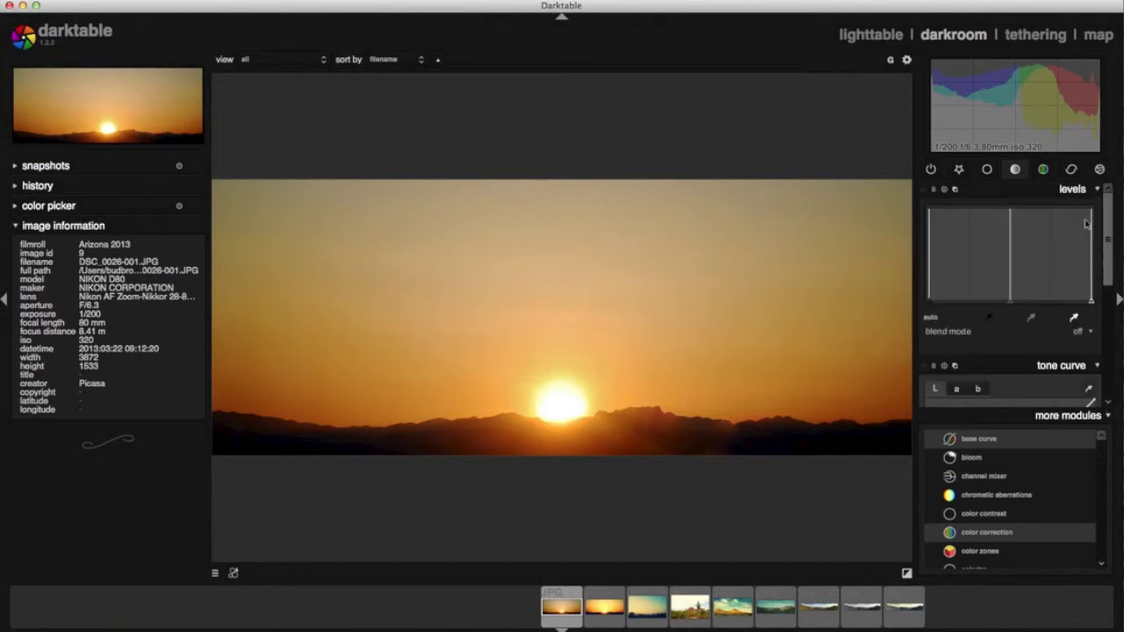
{"action": "scroll", "coordinate": [1108, 281], "scroll_direction": "down", "scroll_amount": 3}
{"action": "scroll", "coordinate": [1110, 298], "scroll_direction": "down", "scroll_amount": 3}
{"action": "scroll", "coordinate": [1112, 312], "scroll_direction": "down", "scroll_amount": 2}
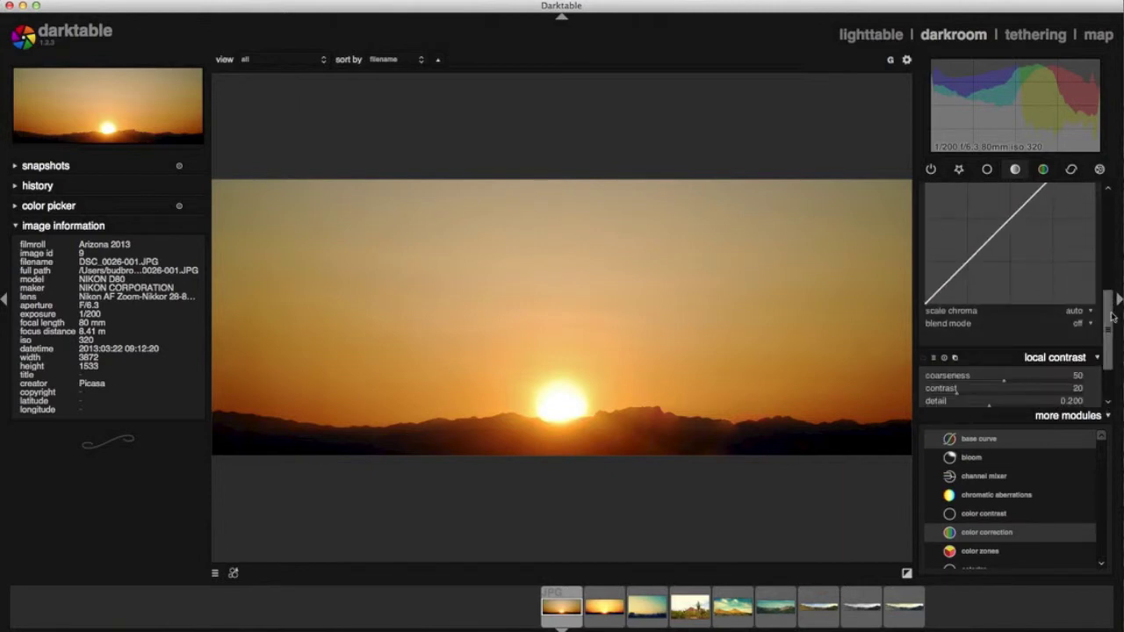
{"action": "scroll", "coordinate": [1113, 317], "scroll_direction": "down", "scroll_amount": 2}
{"action": "scroll", "coordinate": [1016, 318], "scroll_direction": "up", "scroll_amount": 4}
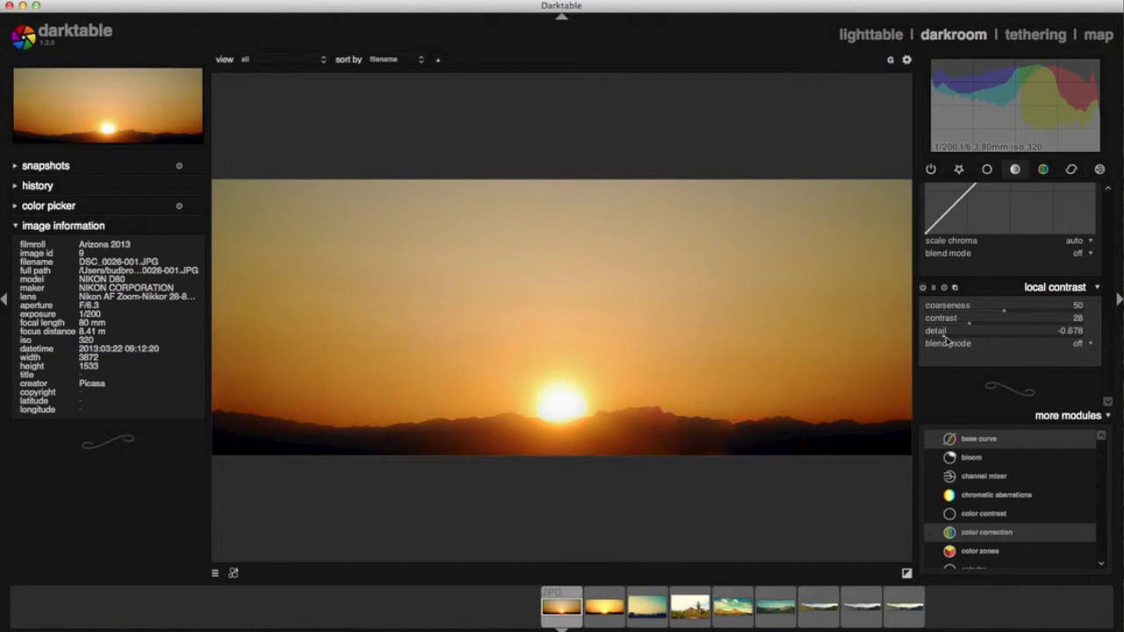
{"action": "mouse_move", "coordinate": [946, 340]}
{"action": "left_mouse_down"}
{"action": "mouse_move", "coordinate": [1034, 309]}
{"action": "mouse_move", "coordinate": [974, 379]}
{"action": "mouse_move", "coordinate": [985, 308]}
{"action": "left_mouse_up"}
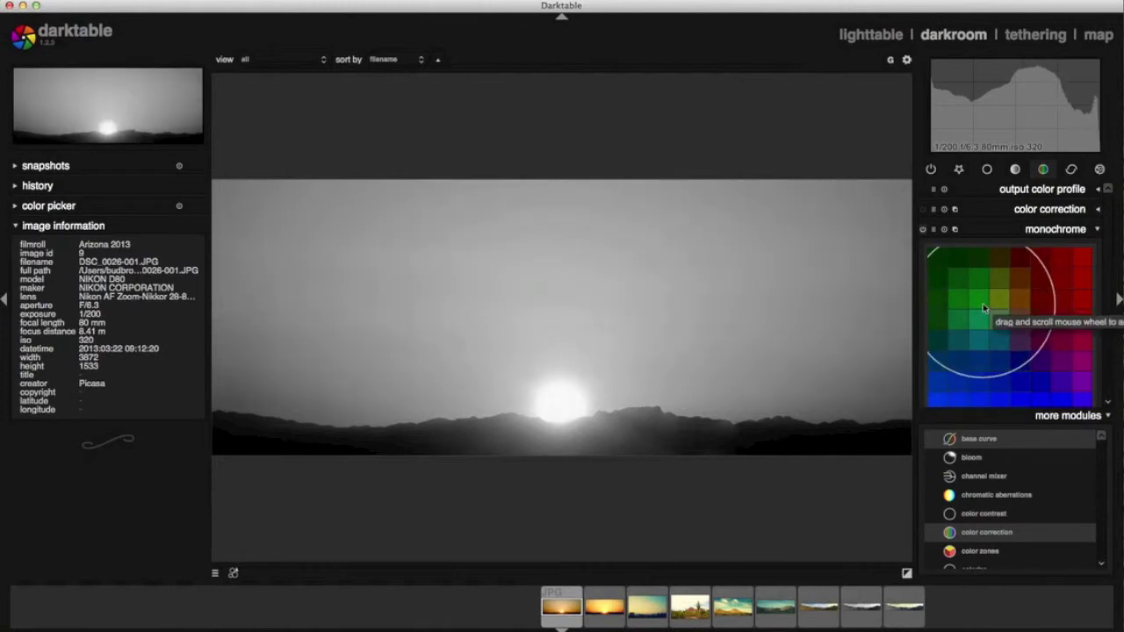
Step: Shift the monochrome filter toward red, then disable monochrome to restore colour
{"action": "left_click_drag", "start_coordinate": [1052, 279], "coordinate": [1084, 268]}
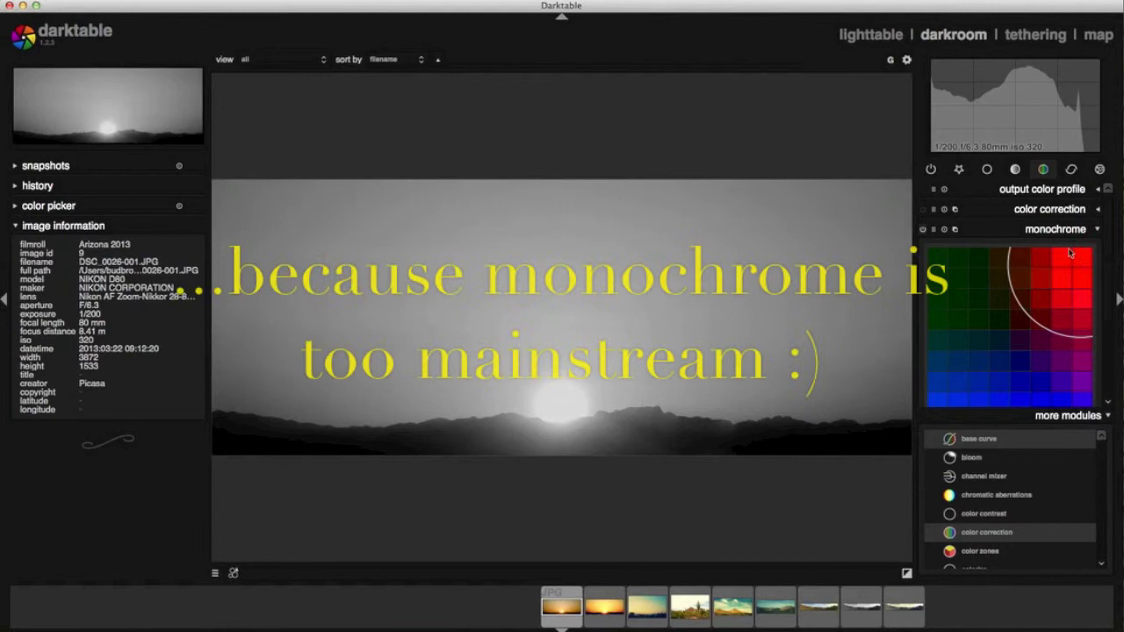
{"action": "left_click", "coordinate": [924, 230]}
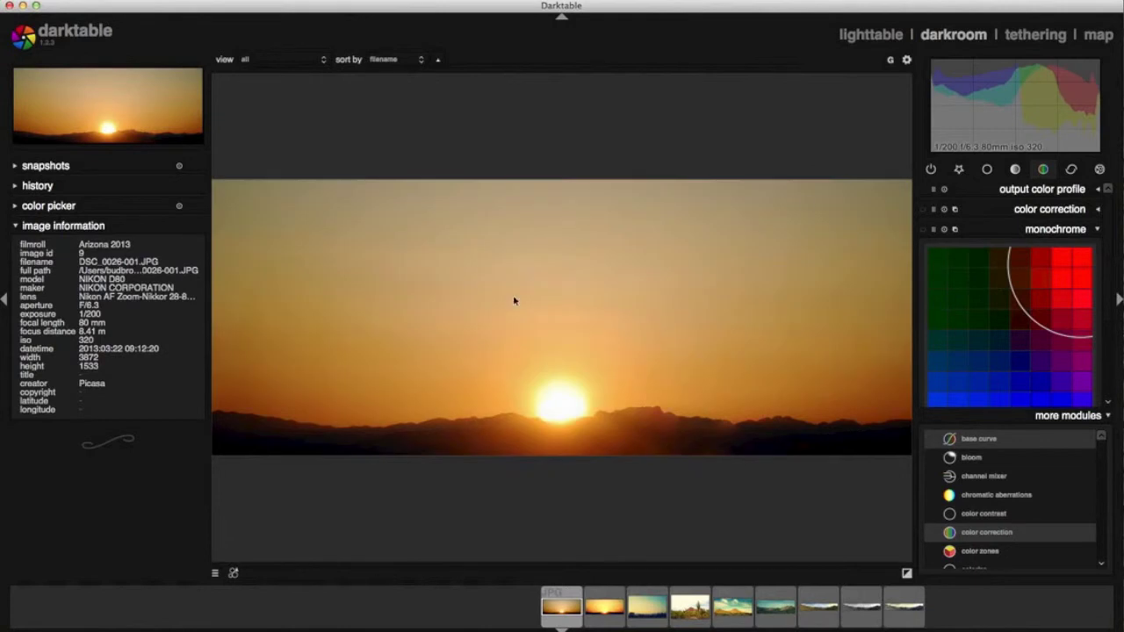
Step: Try warm orange and cyan color correction shifts, settling near neutral
{"action": "left_click", "coordinate": [1097, 209]}
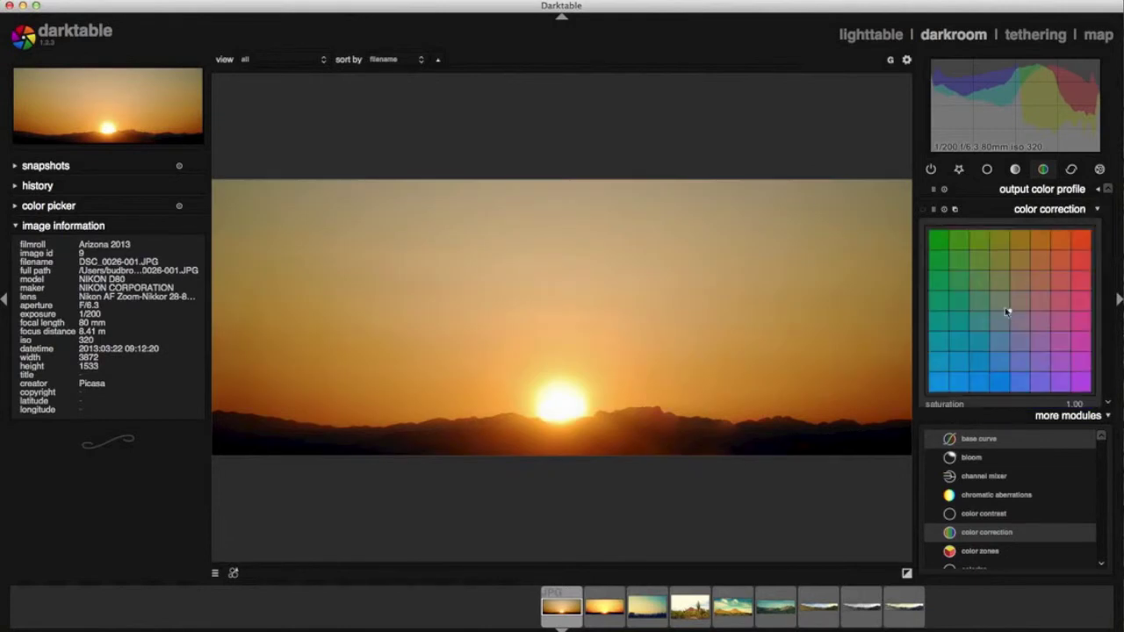
{"action": "left_click_drag", "start_coordinate": [1011, 313], "coordinate": [1085, 241]}
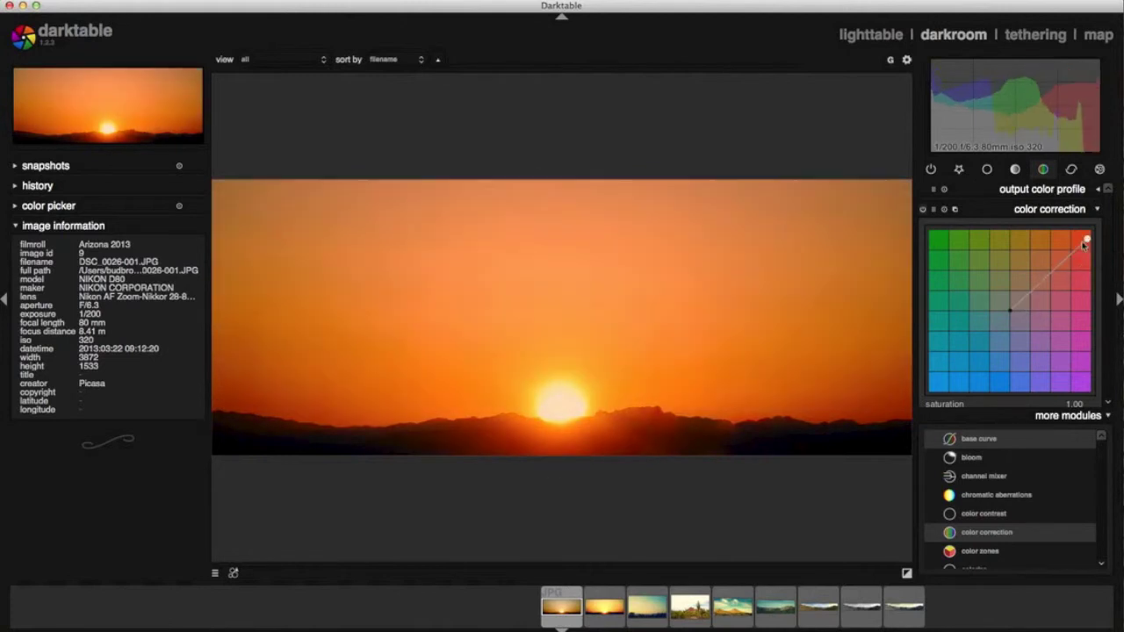
{"action": "mouse_move", "coordinate": [965, 348]}
{"action": "left_mouse_down"}
{"action": "mouse_move", "coordinate": [955, 368]}
{"action": "mouse_move", "coordinate": [1050, 360]}
{"action": "left_mouse_up"}
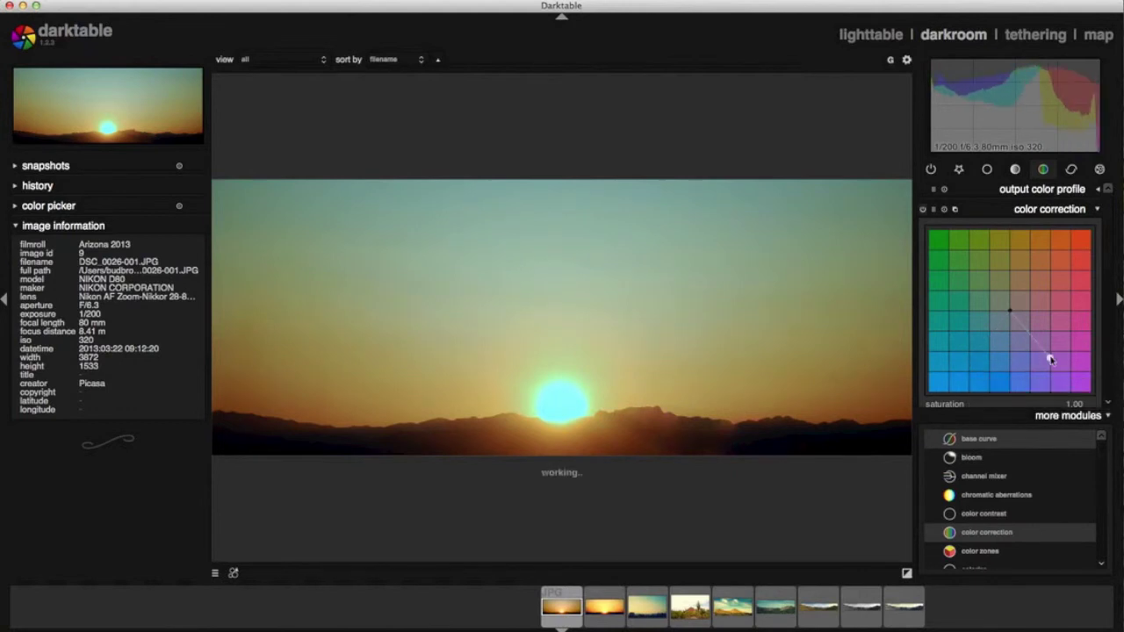
{"action": "left_click_drag", "start_coordinate": [1018, 322], "coordinate": [1022, 304]}
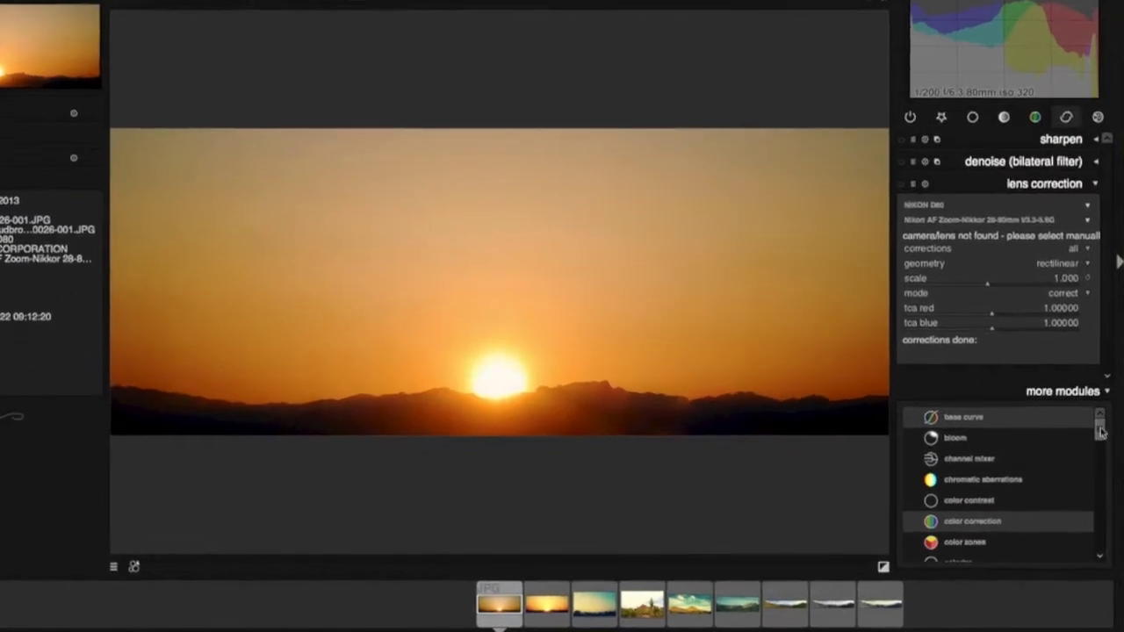
{"action": "scroll", "coordinate": [1054, 474], "scroll_direction": "down", "scroll_amount": 5}
{"action": "scroll", "coordinate": [1054, 474], "scroll_direction": "down", "scroll_amount": 2}
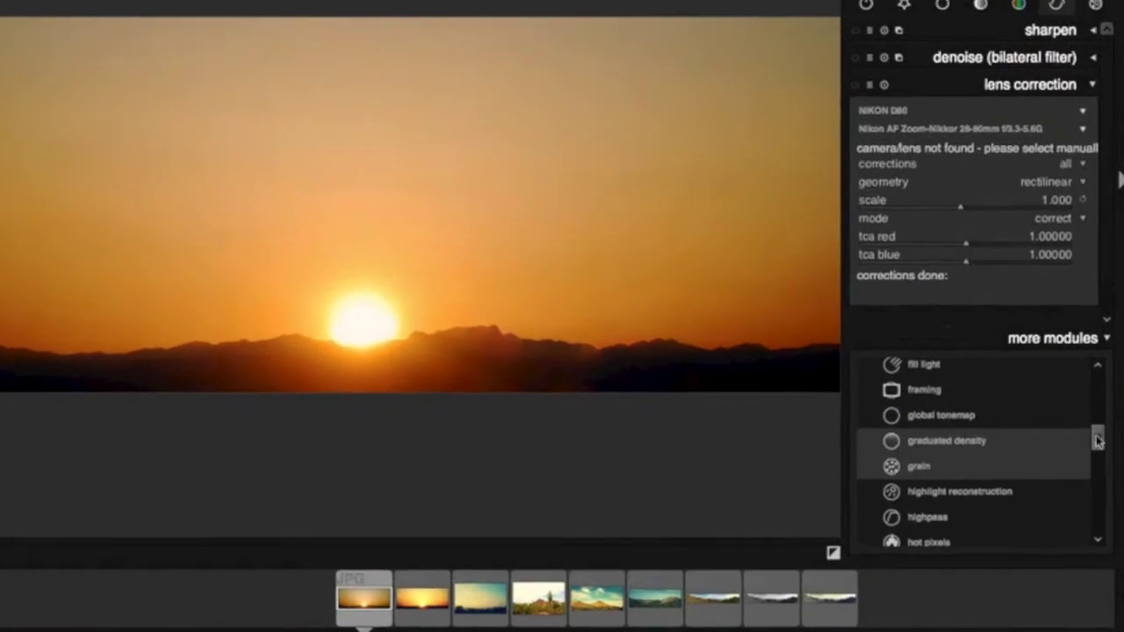
{"action": "scroll", "coordinate": [1054, 475], "scroll_direction": "down", "scroll_amount": 2}
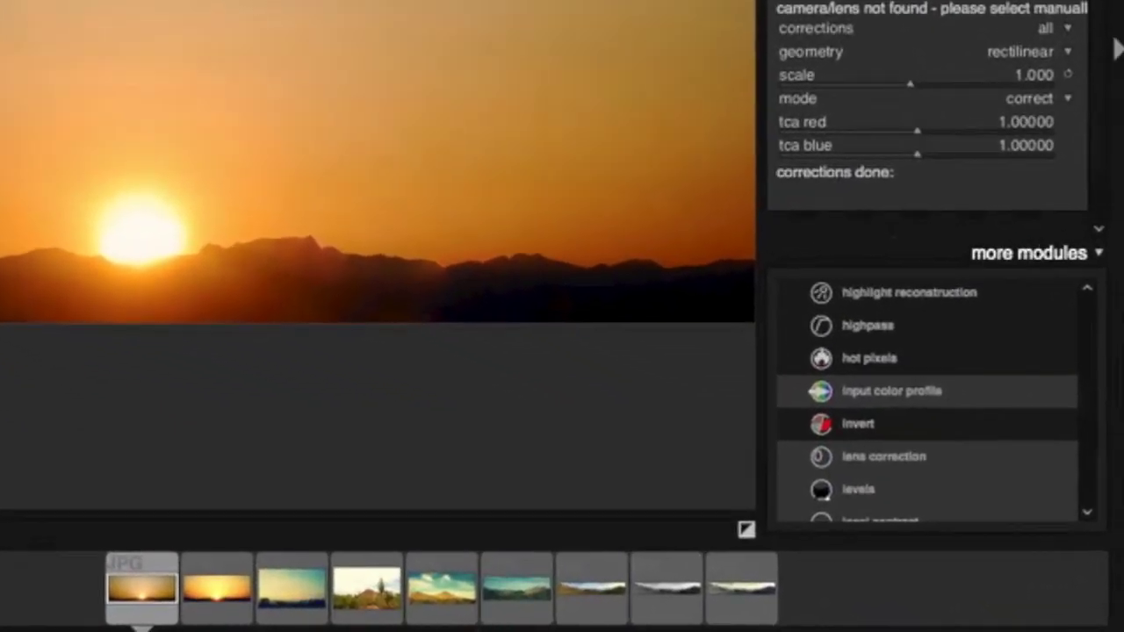
{"action": "mouse_move", "coordinate": [1086, 396]}
{"action": "left_mouse_down"}
{"action": "mouse_move", "coordinate": [1097, 509]}
{"action": "mouse_move", "coordinate": [1112, 291]}
{"action": "left_mouse_up"}
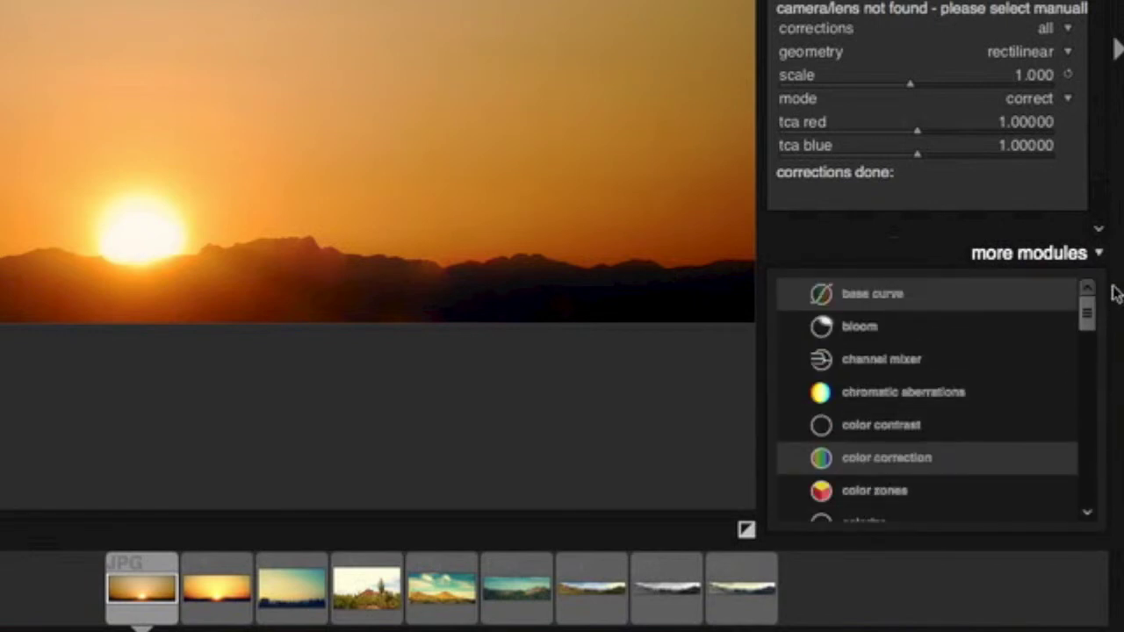
Step: Add bloom with size 39%, then return to lighttable with L
{"action": "left_click", "coordinate": [912, 332]}
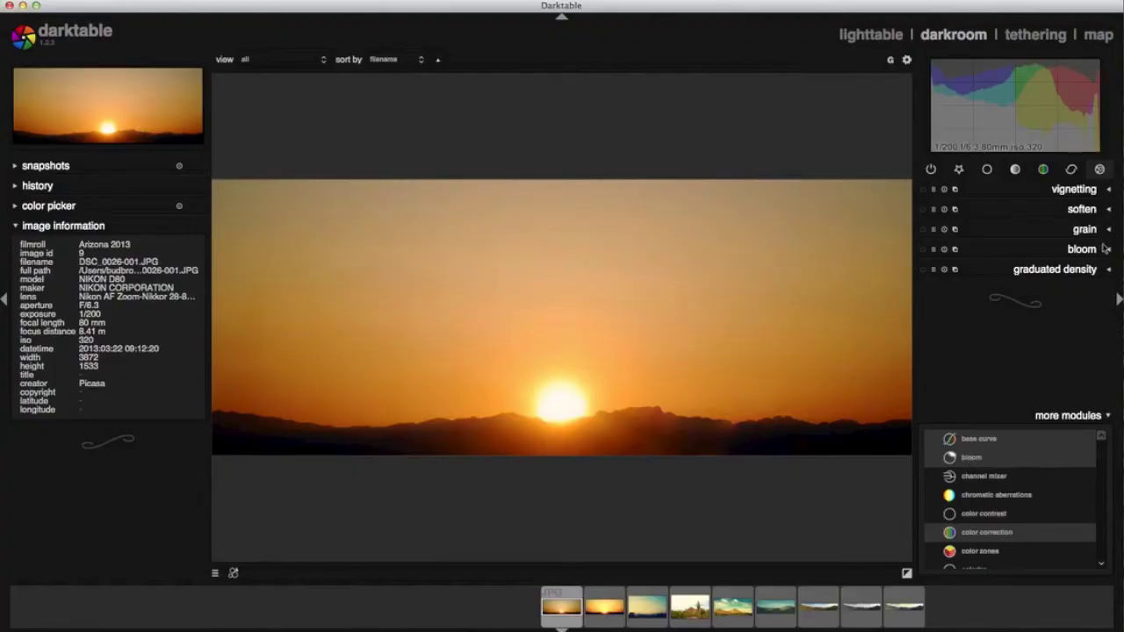
{"action": "left_click", "coordinate": [1098, 250]}
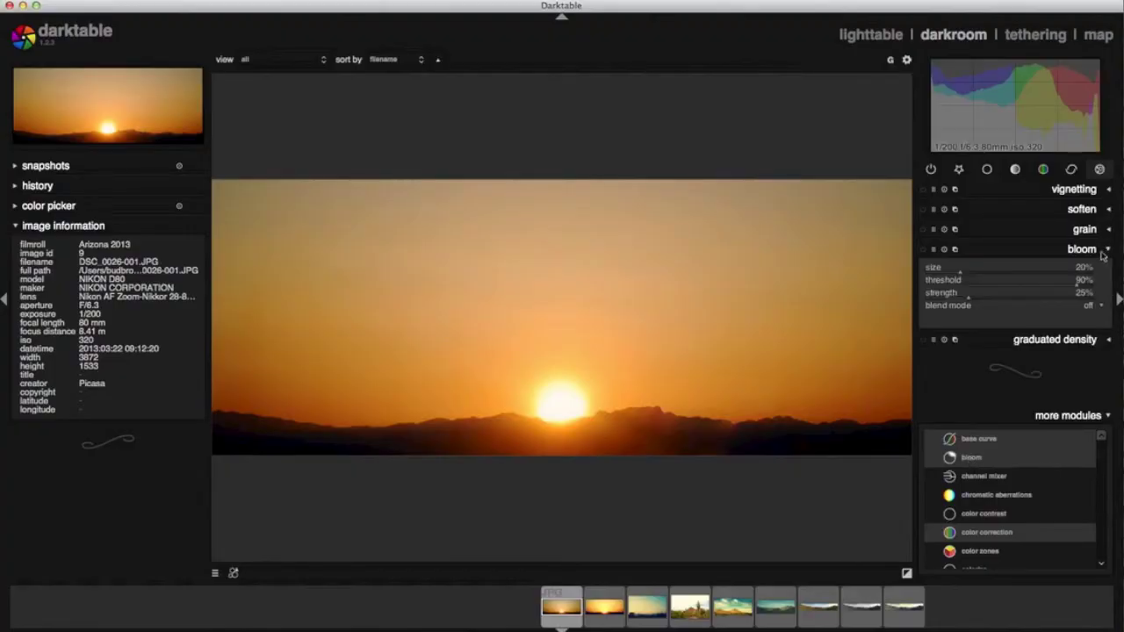
{"action": "left_click", "coordinate": [991, 275]}
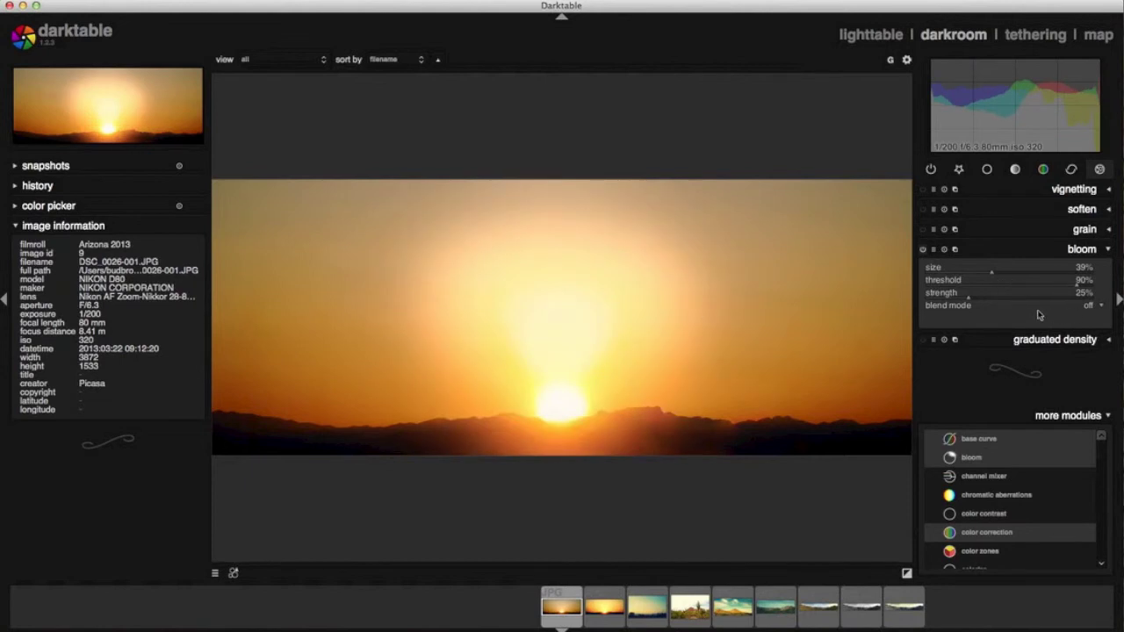
{"action": "key", "text": "l"}
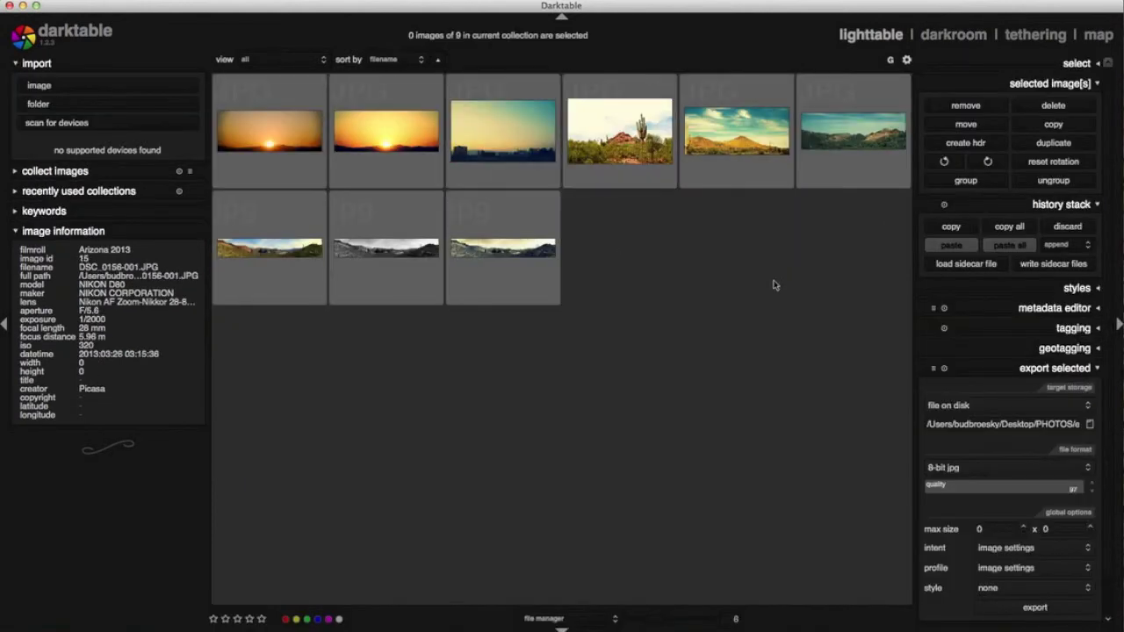
Step: Set the lighttable grid to seven thumbnails per row
{"action": "left_click", "coordinate": [655, 620]}
{"action": "left_click_drag", "start_coordinate": [657, 625], "coordinate": [642, 619]}
{"action": "left_click", "coordinate": [657, 619]}
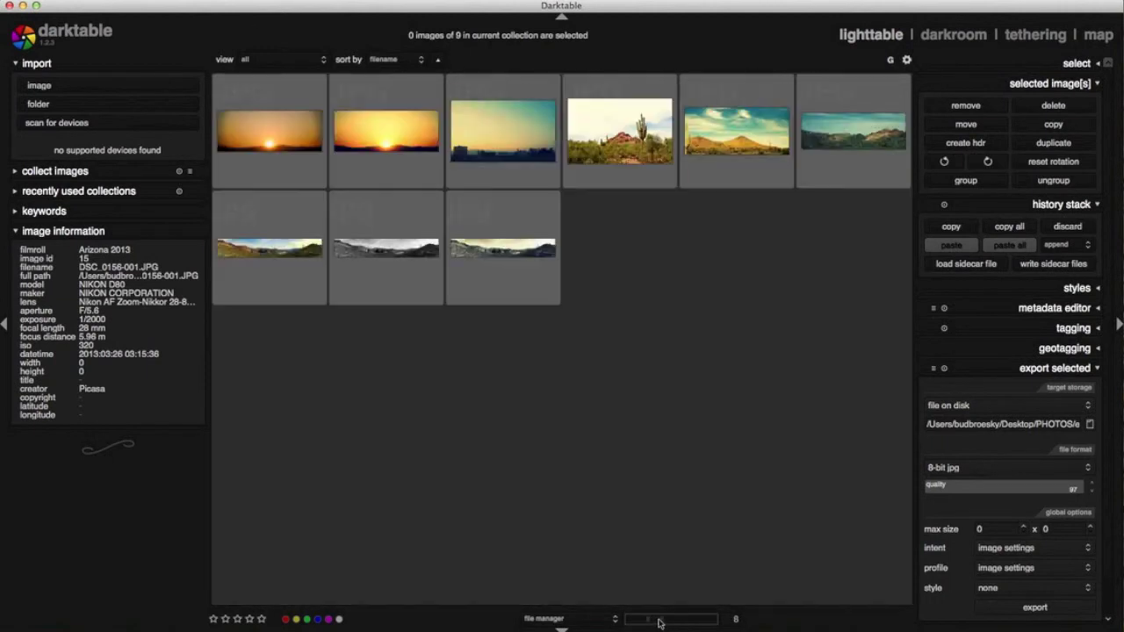